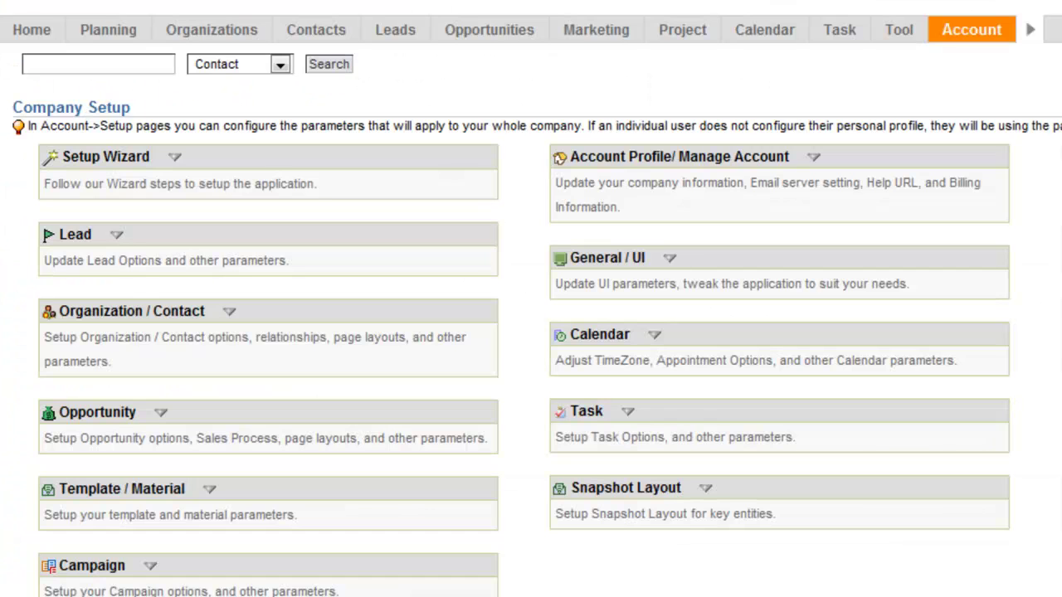
Step: Open the automatic email-to-lead creation settings from the Lead section of the company setup
mouse_move(970, 30)
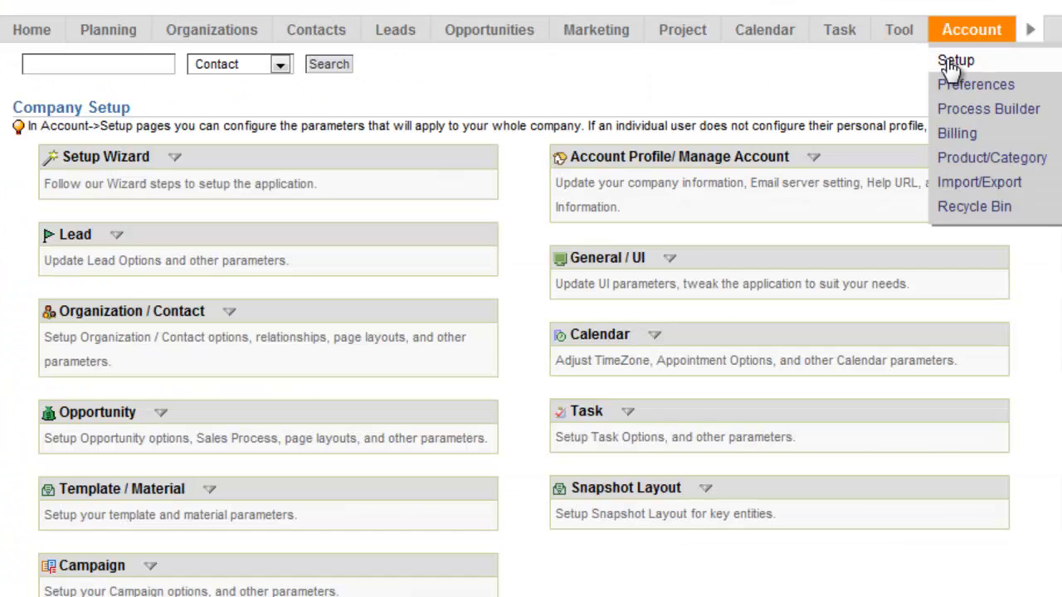
left_click(952, 57)
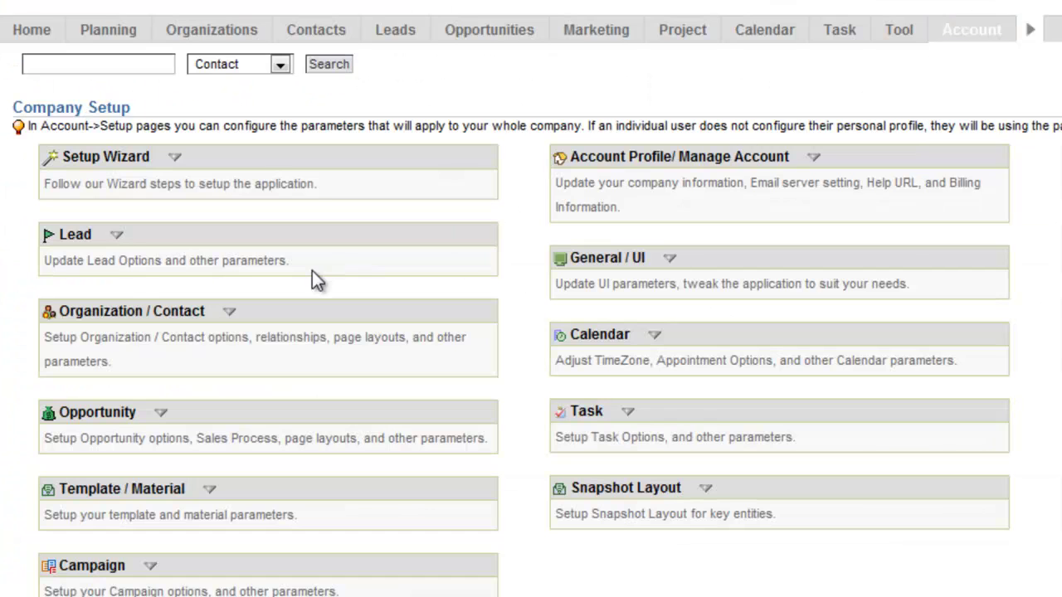
left_click(116, 236)
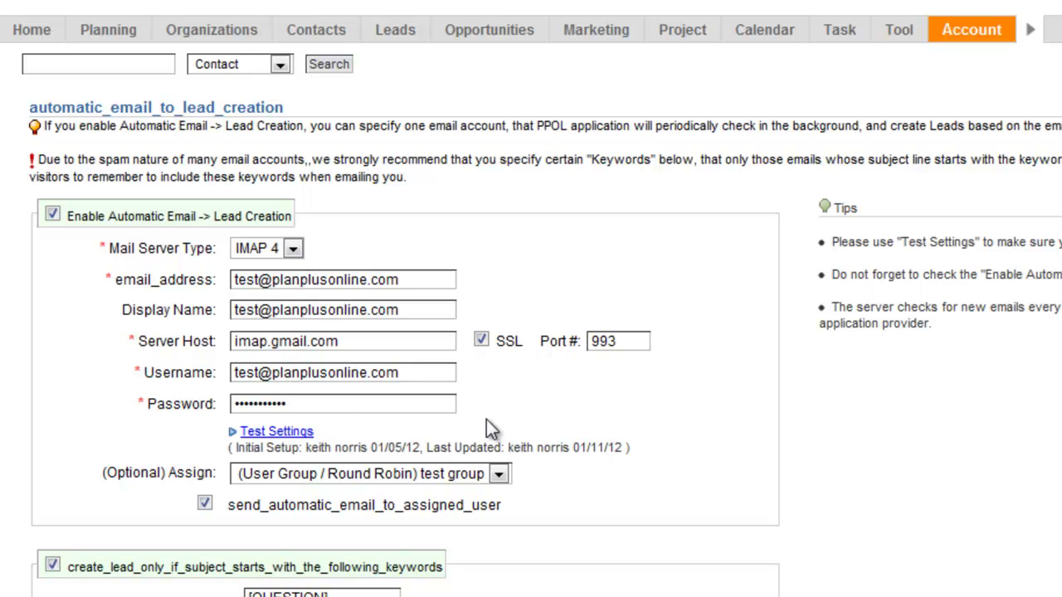
scroll(509, 407, "down", 3)
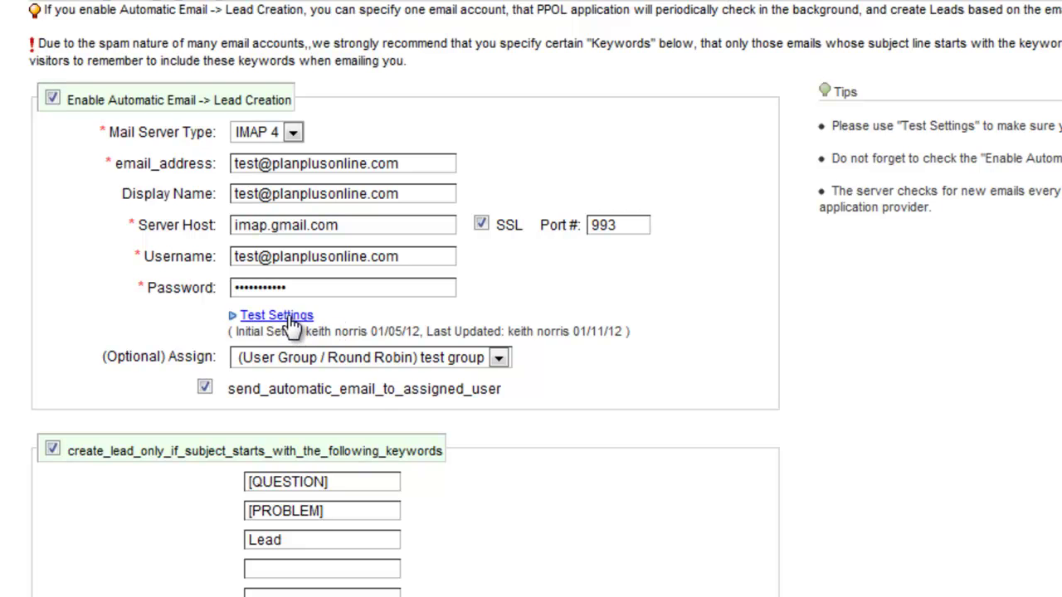
Step: Review the users and user groups offered for assigning the leads created from emails
scroll(300, 246, "down", 3)
left_click(299, 246)
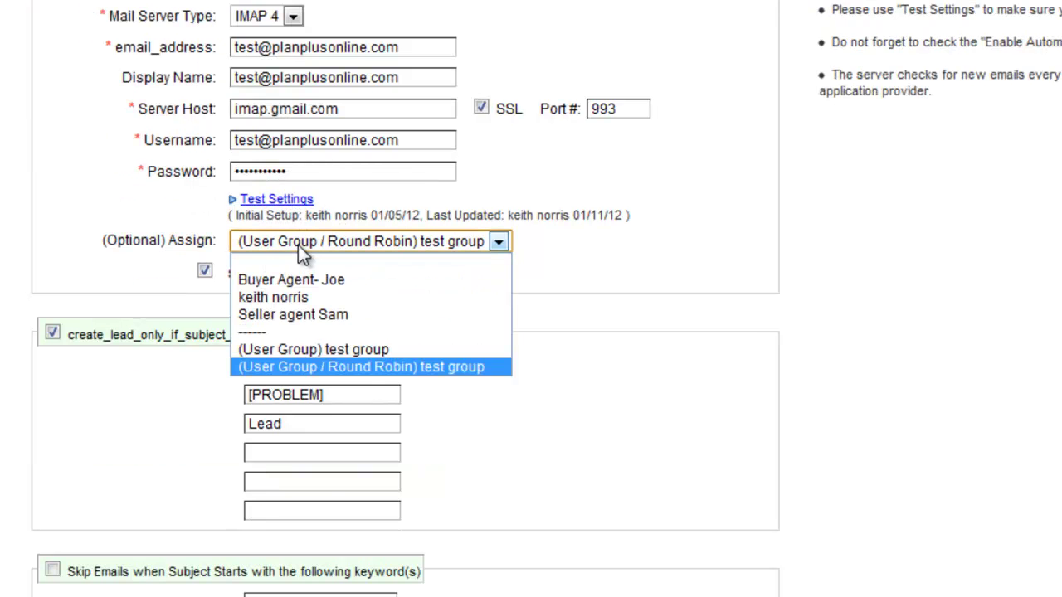
left_click(401, 245)
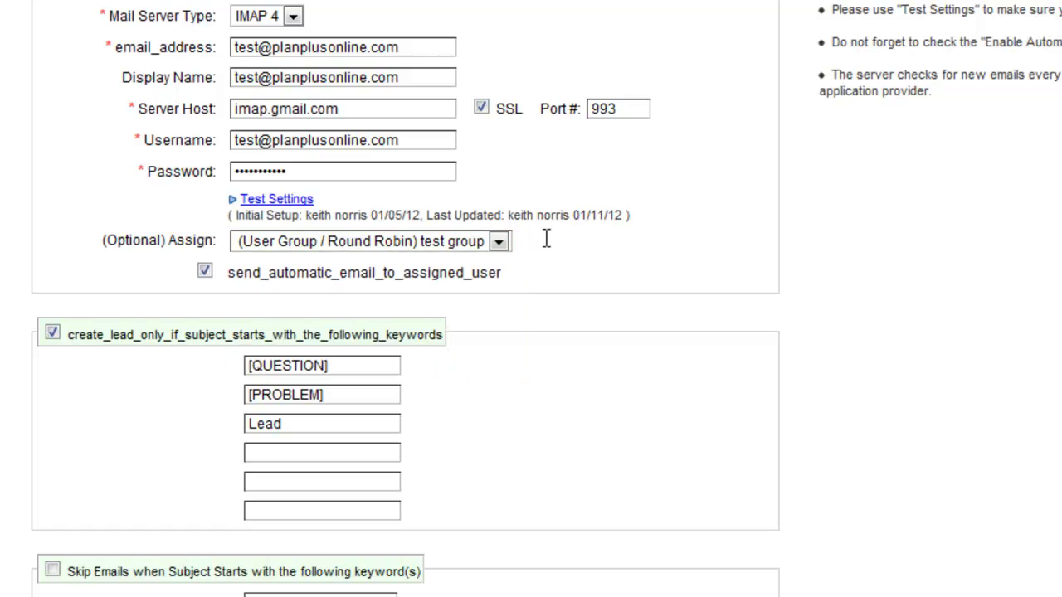
left_click(500, 250)
left_click(540, 247)
scroll(450, 262, "up", 3)
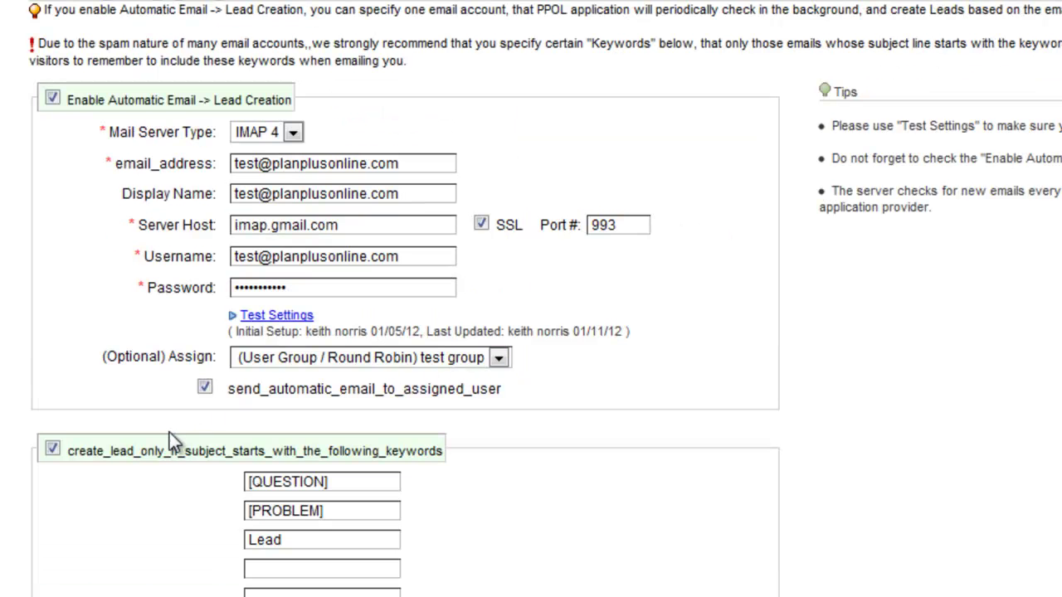
Step: Examine the assigned-user email option, the subject keyword filters and the latest log of the email-to-lead settings
scroll(157, 427, "down", 3)
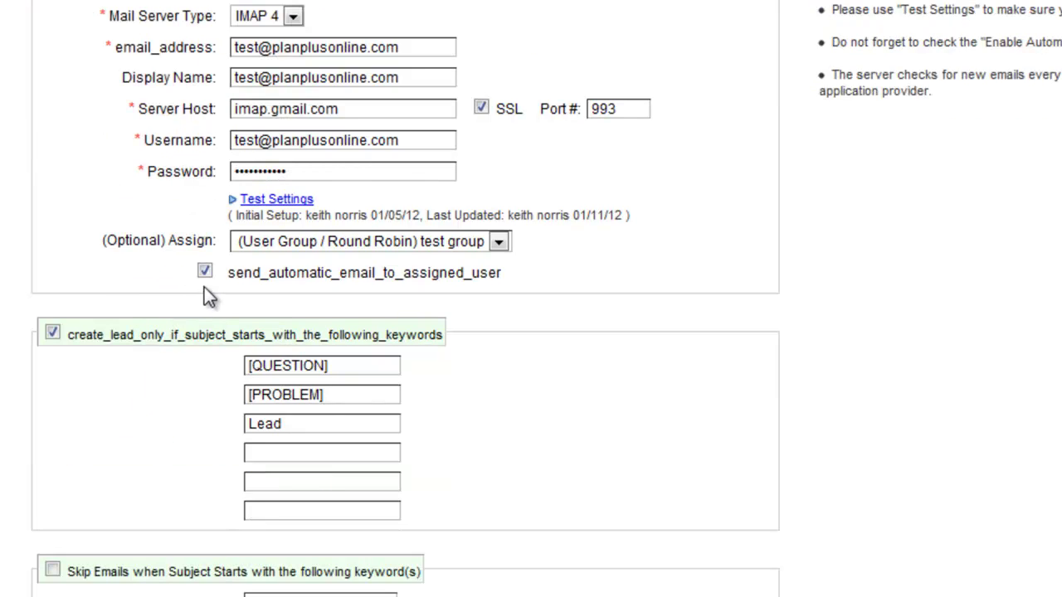
scroll(207, 286, "down", 3)
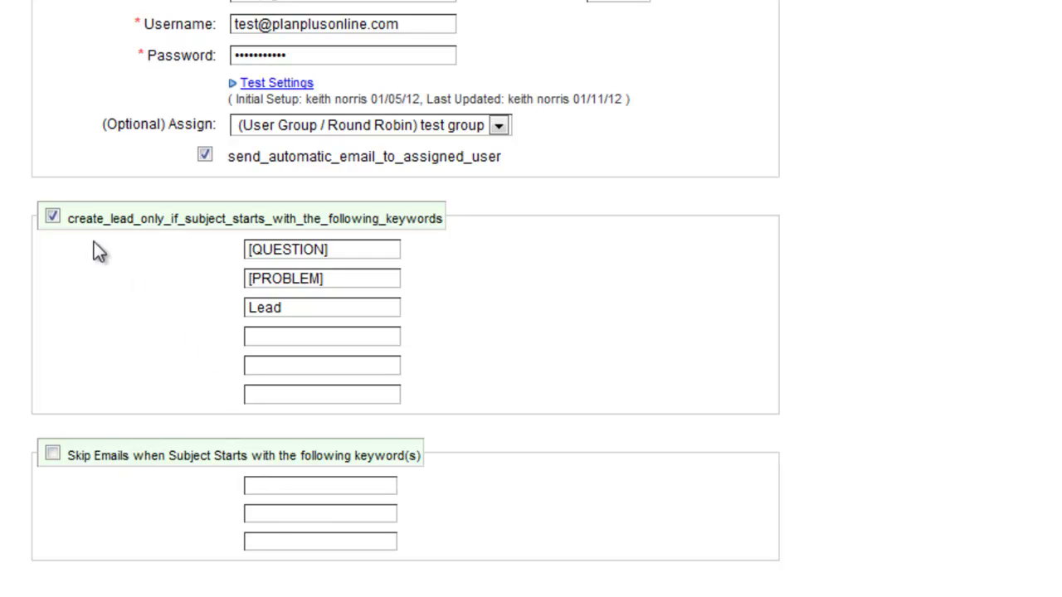
scroll(517, 456, "up", 3)
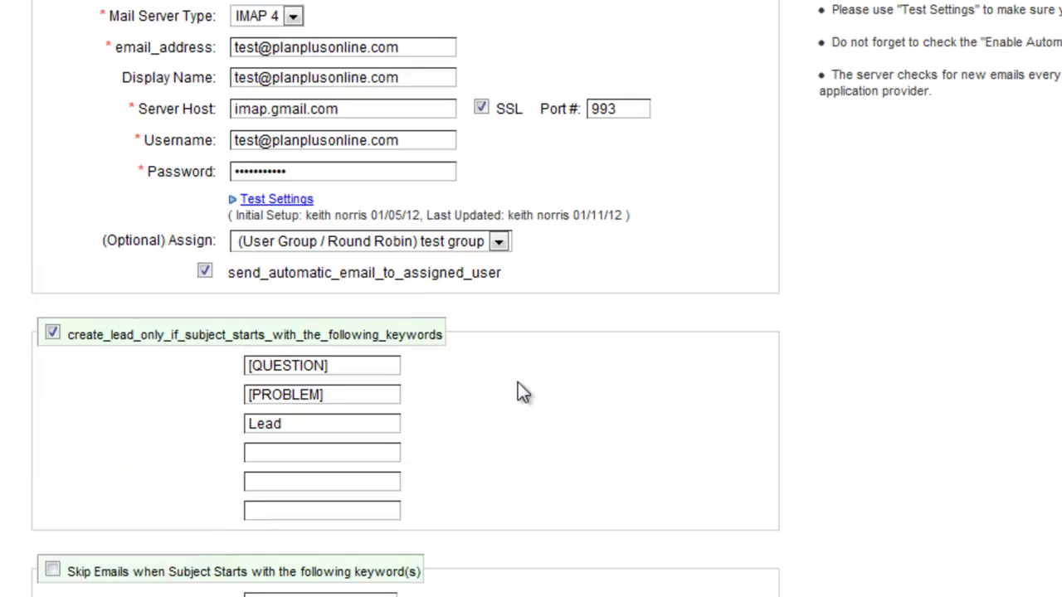
scroll(386, 439, "down", 5)
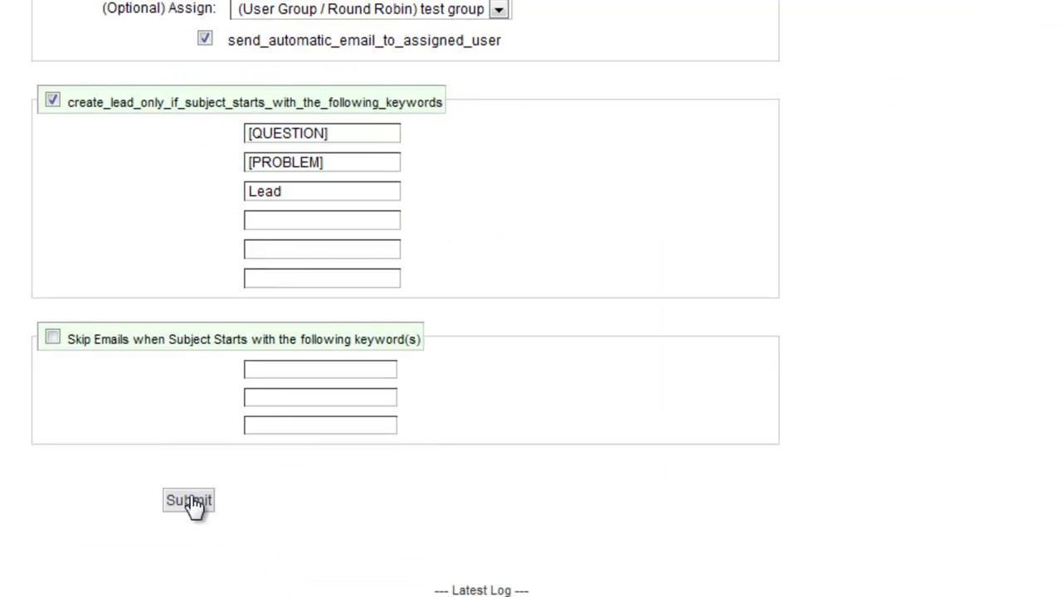
scroll(461, 573, "down", 5)
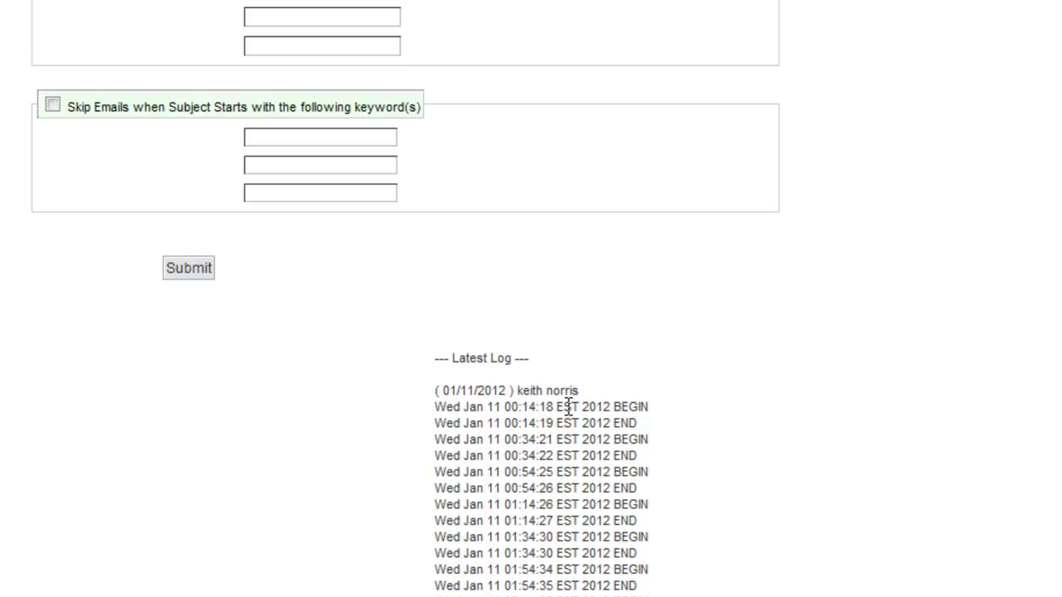
key("XF86AudioRaiseVolume")
scroll(295, 273, "up", 10)
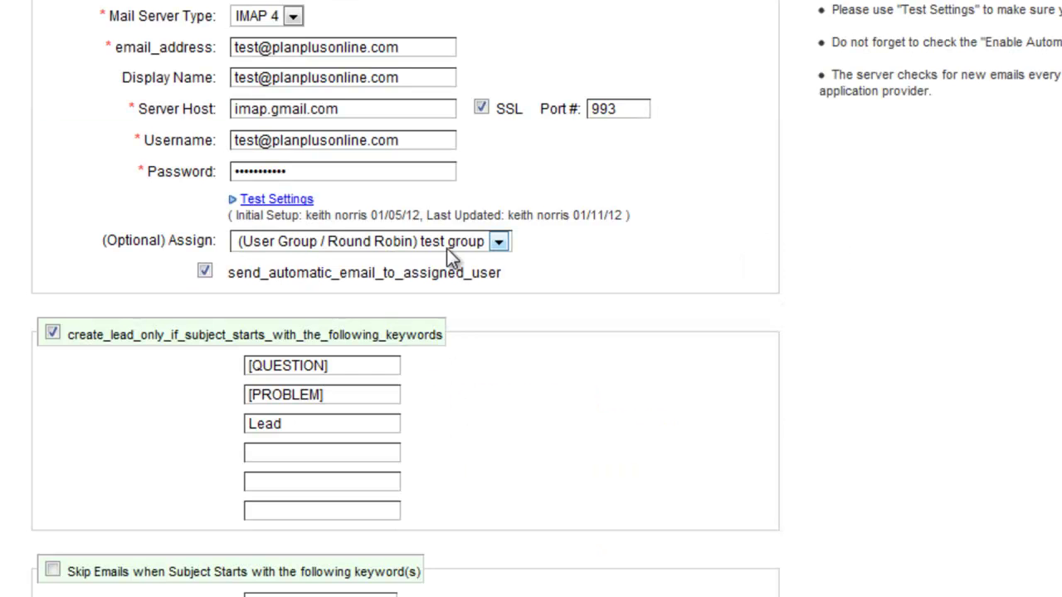
Step: Open the test group from the user groups in billing and review which users are its members
mouse_move(967, 21)
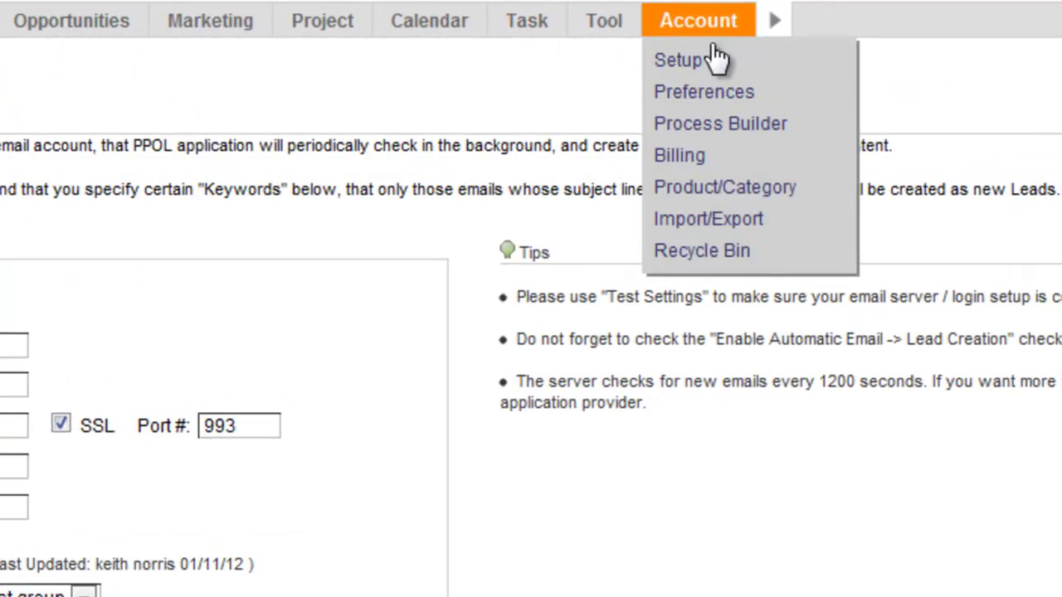
left_click(691, 165)
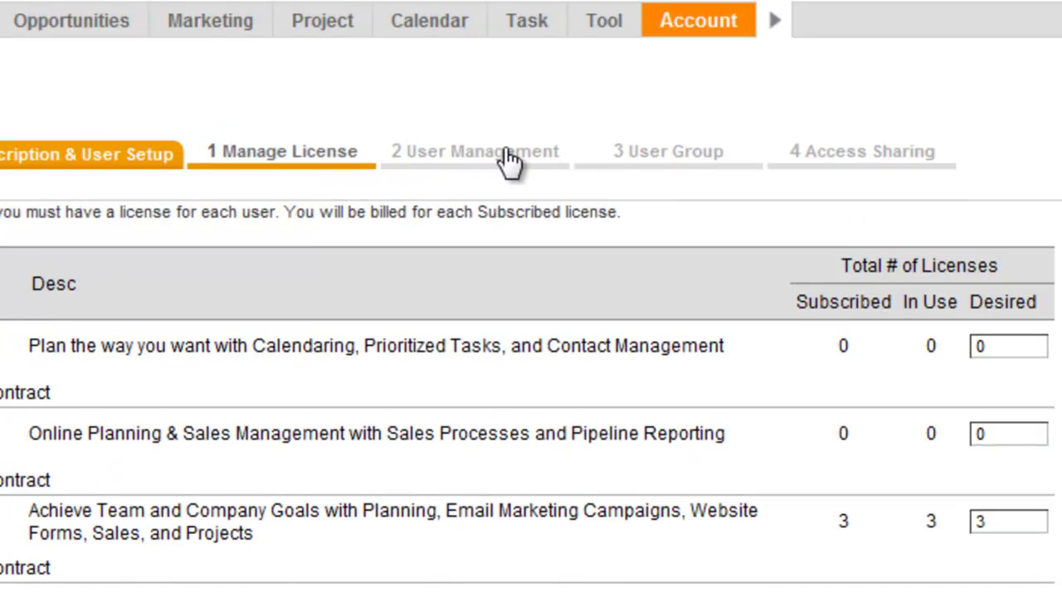
left_click(676, 155)
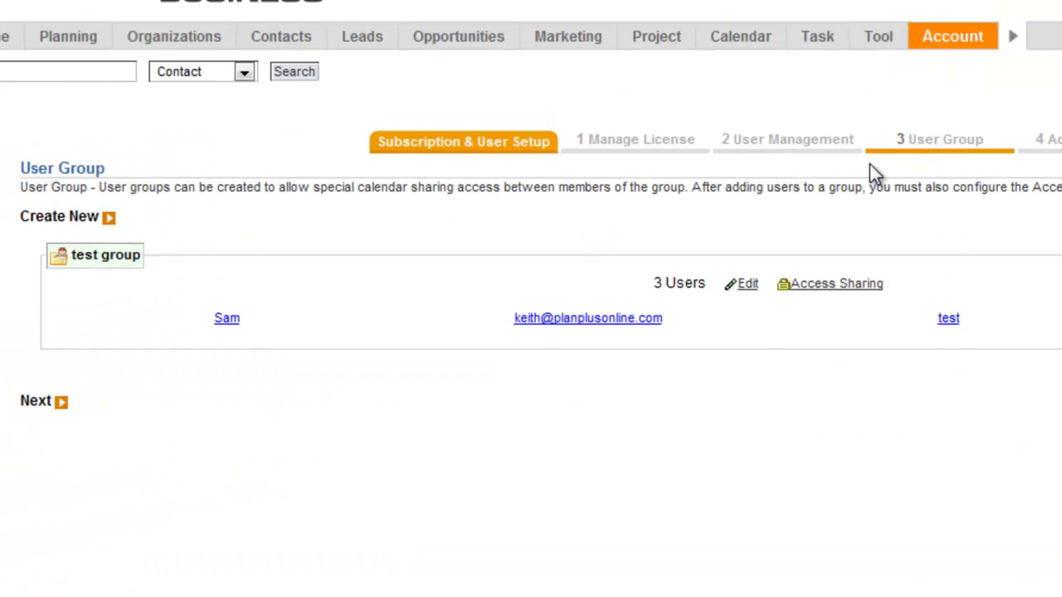
left_click(73, 220)
left_click(747, 284)
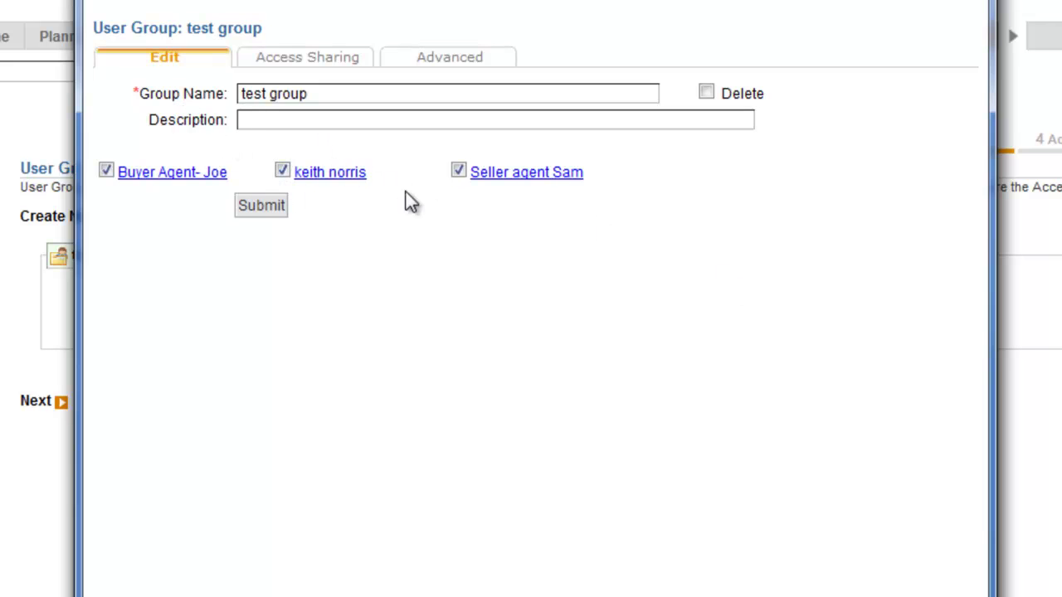
key("Escape")
Step: Open the Lead Assigned email template from the email templates in the company setup
mouse_move(940, 35)
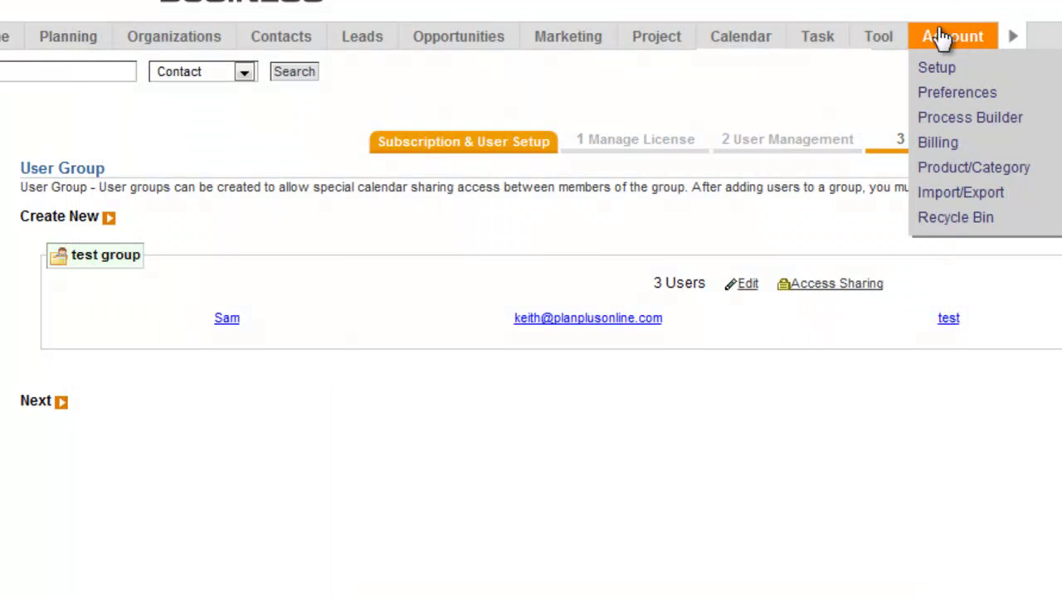
left_click(938, 70)
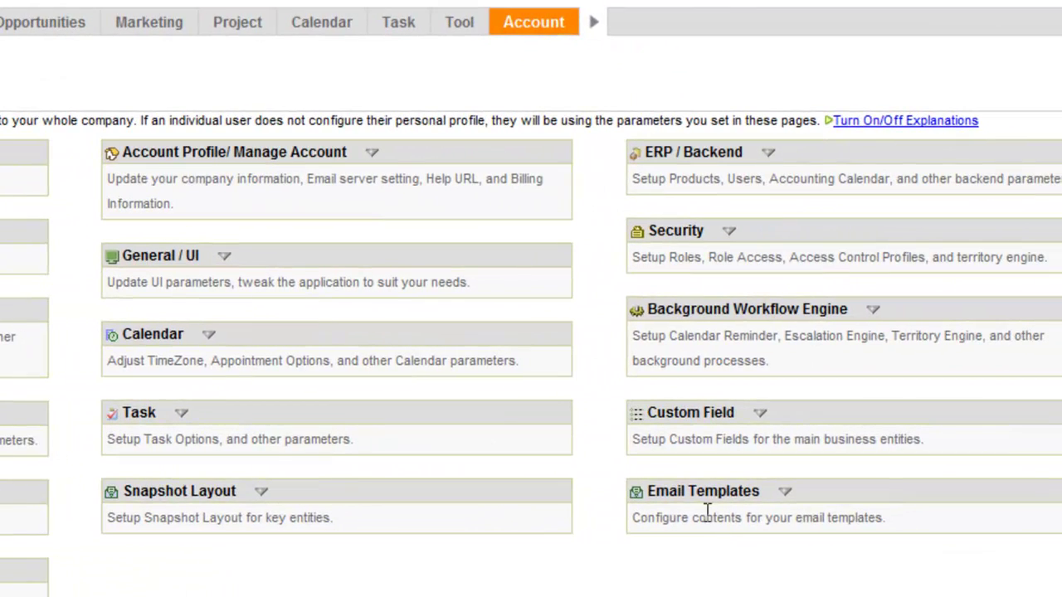
mouse_move(533, 22)
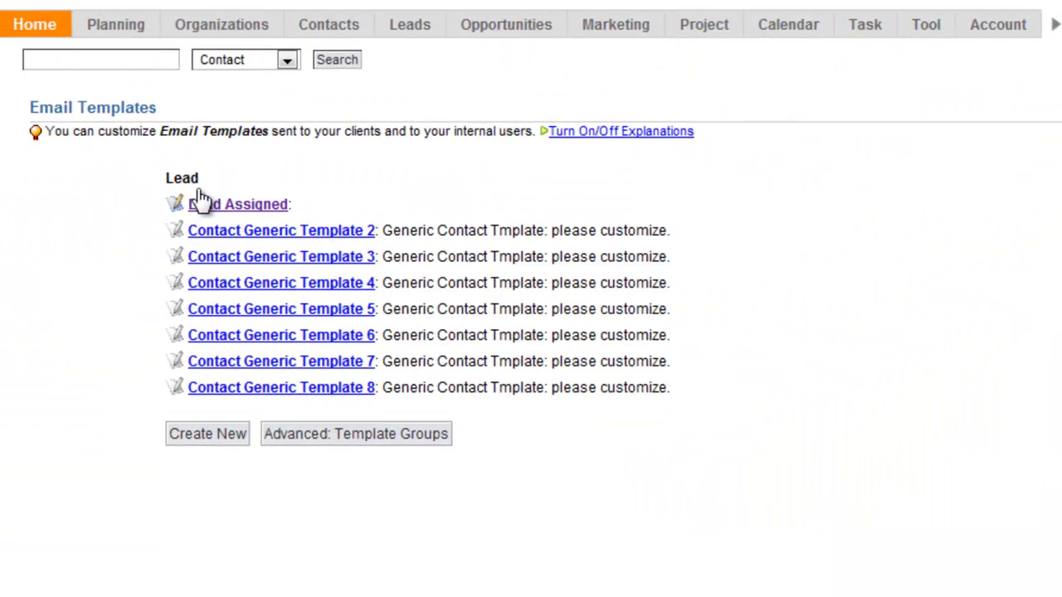
left_click(280, 207)
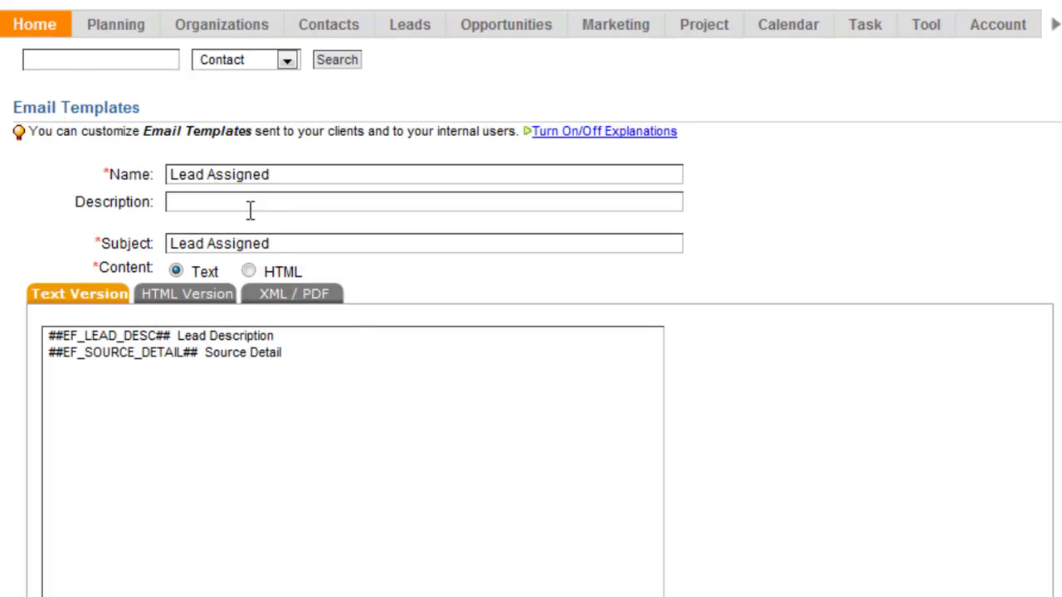
Step: Go over the Lead Assigned template's name, subject and text content, and save the template
left_click_drag(287, 174, 157, 167)
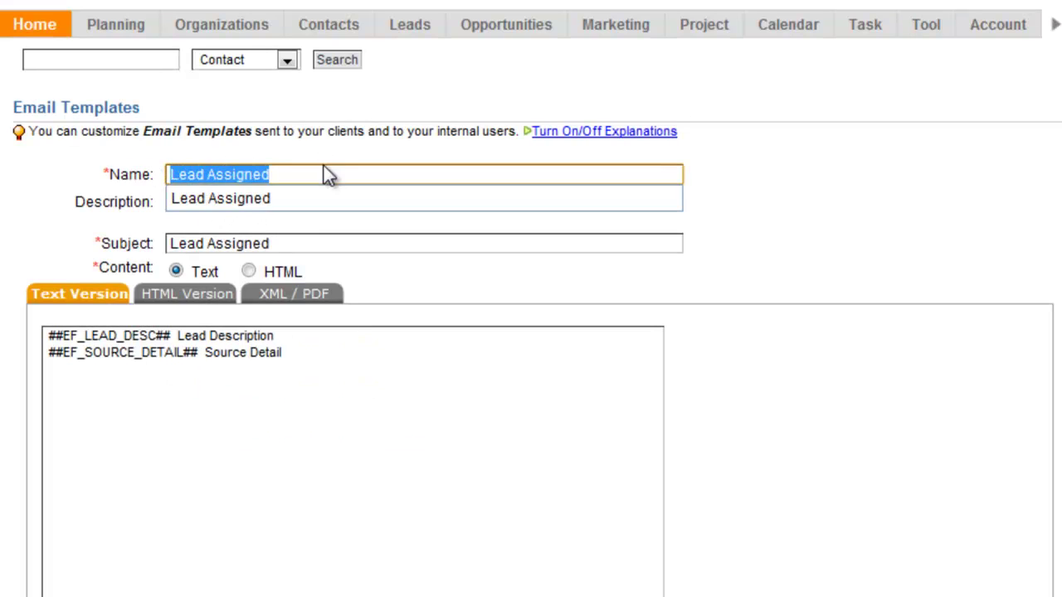
left_click(290, 242)
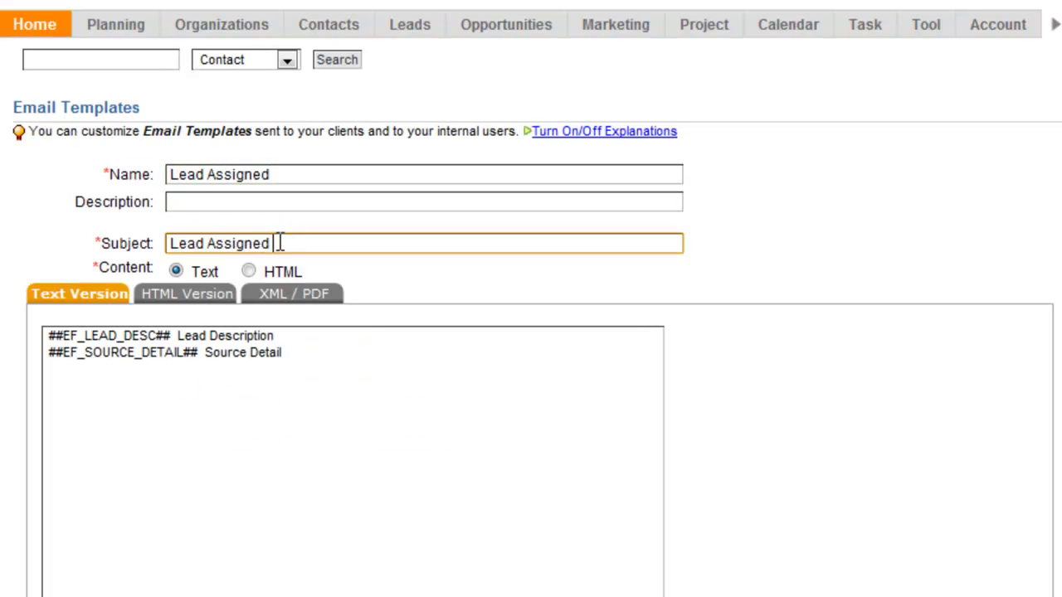
left_click(285, 241)
left_click(325, 359)
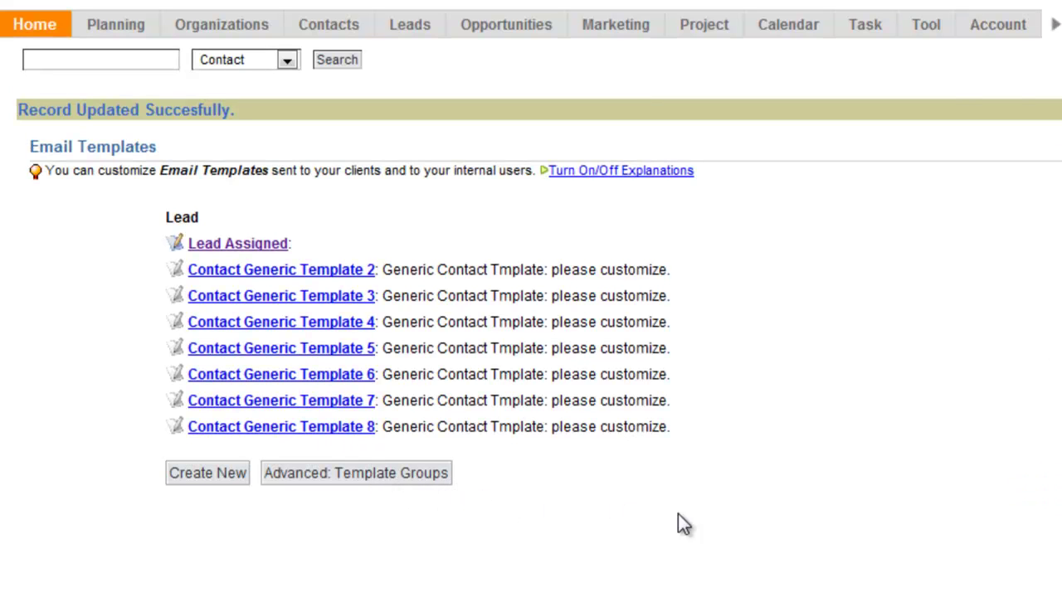
Step: Reopen the automatic email-to-lead creation settings and review the assignment and automatic email to assigned user options
mouse_move(998, 24)
left_click(1000, 59)
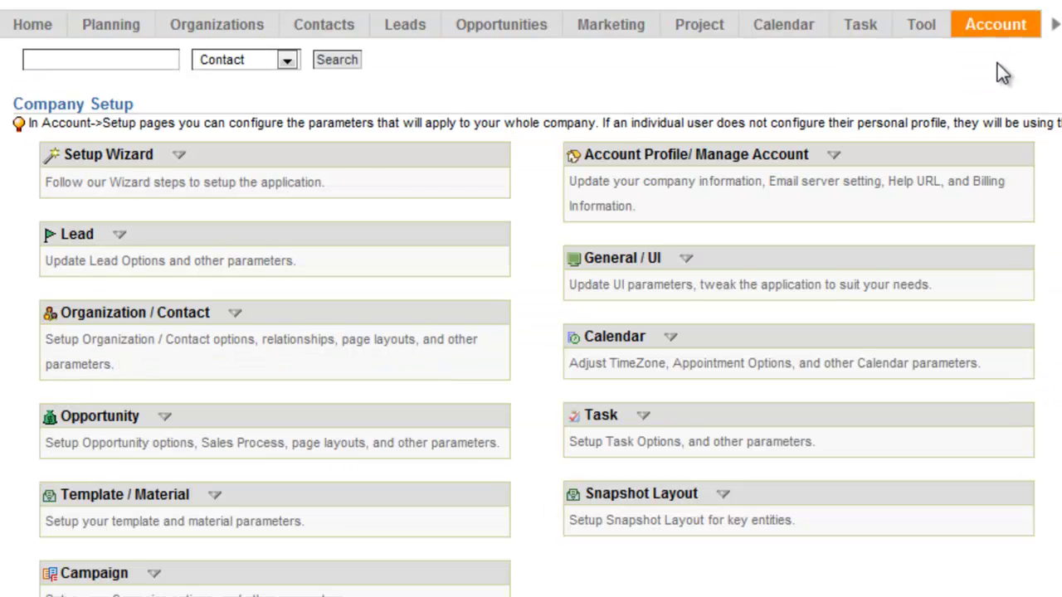
left_click(116, 233)
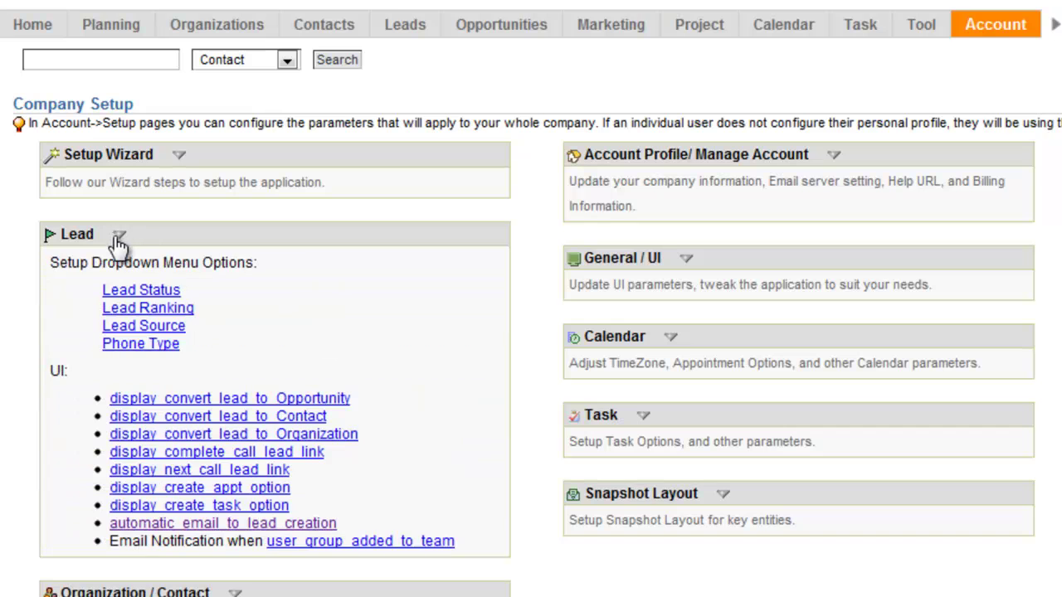
left_click(158, 524)
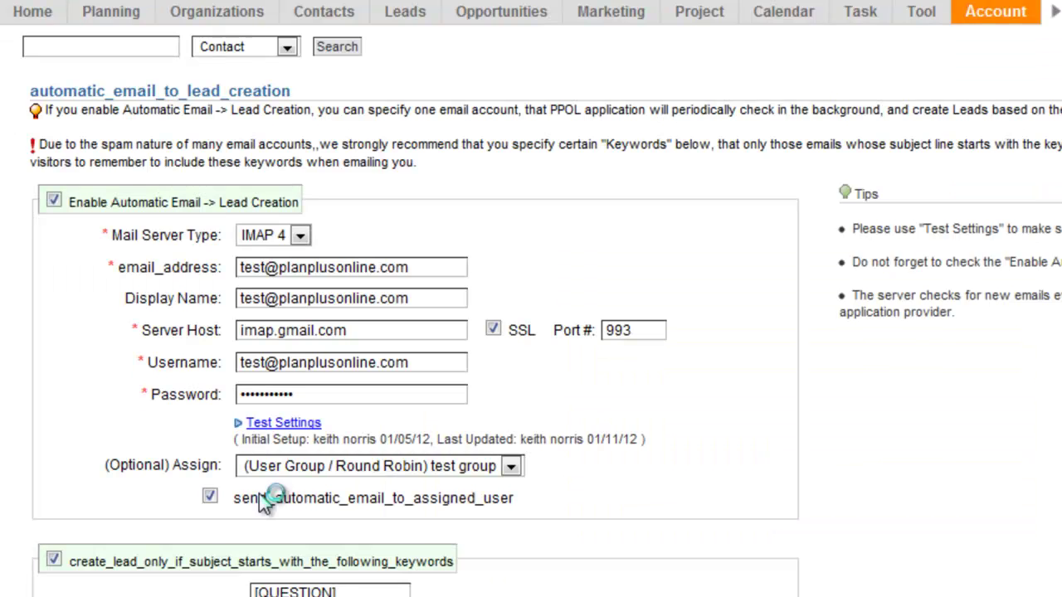
scroll(517, 373, "down", 3)
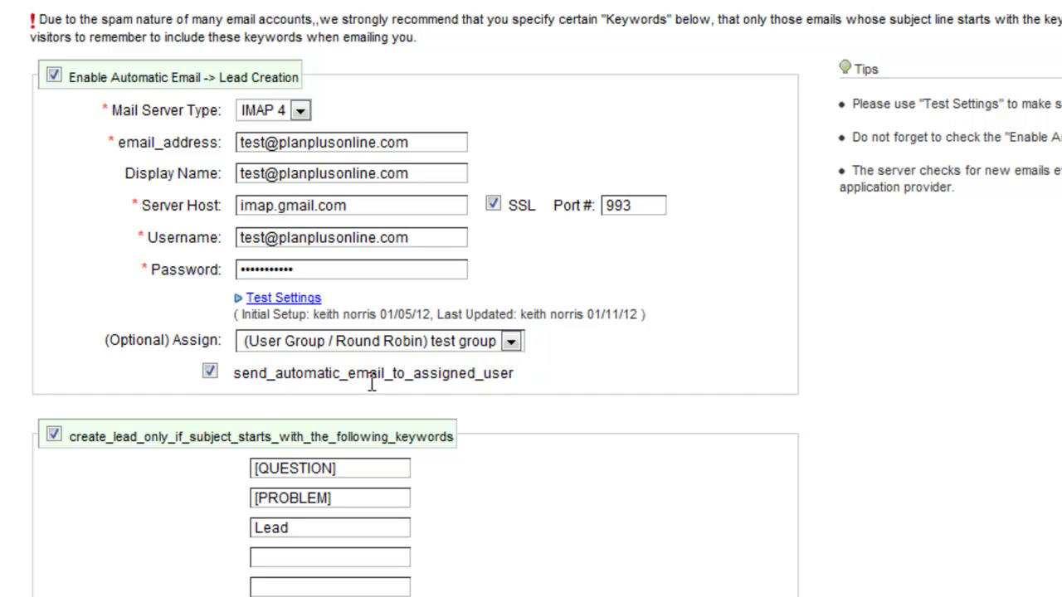
scroll(493, 387, "up", 5)
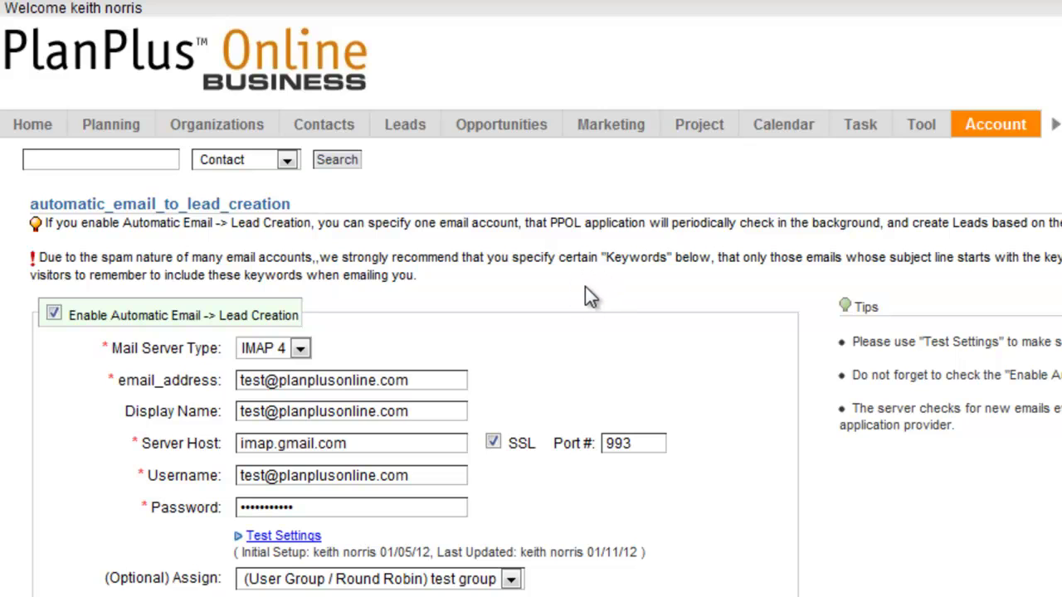
Step: Check the sales team assigned to Lead test 8, Lead test 9 and lead test 6 in their advanced lead details
left_click(401, 124)
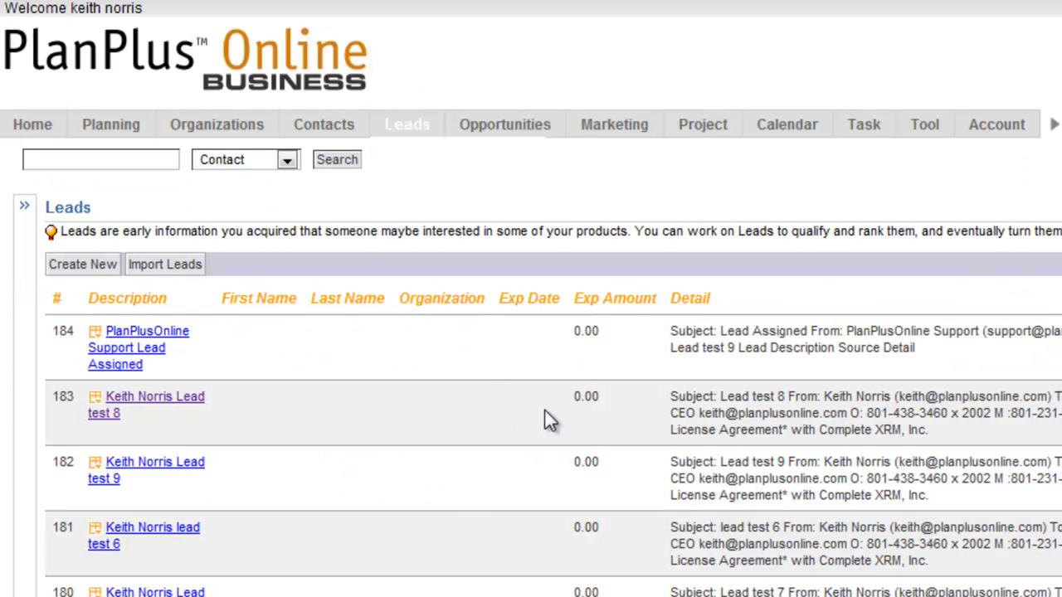
left_click(133, 400)
left_click(703, 209)
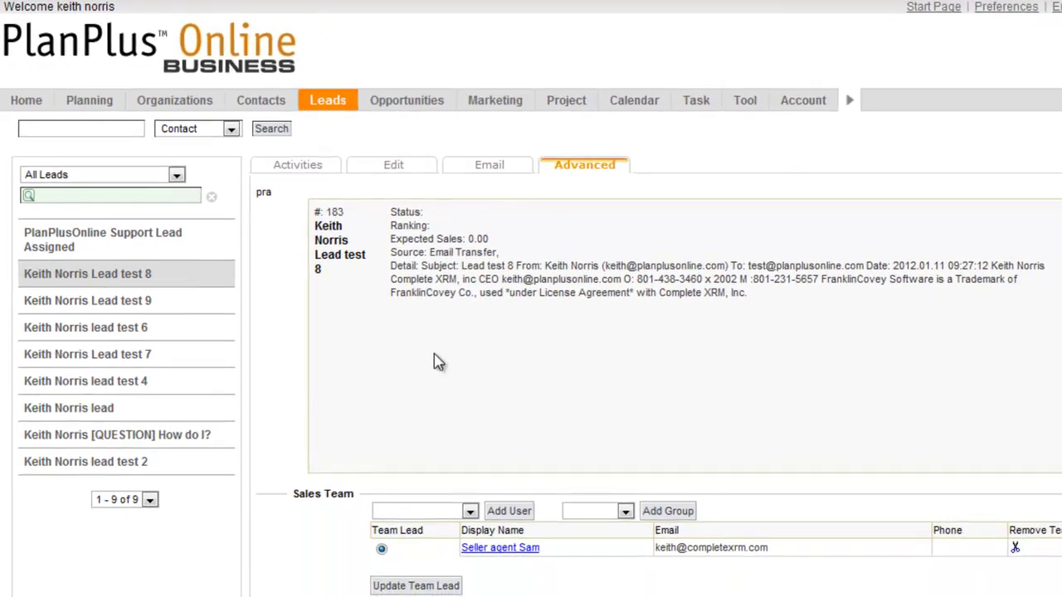
left_click(122, 302)
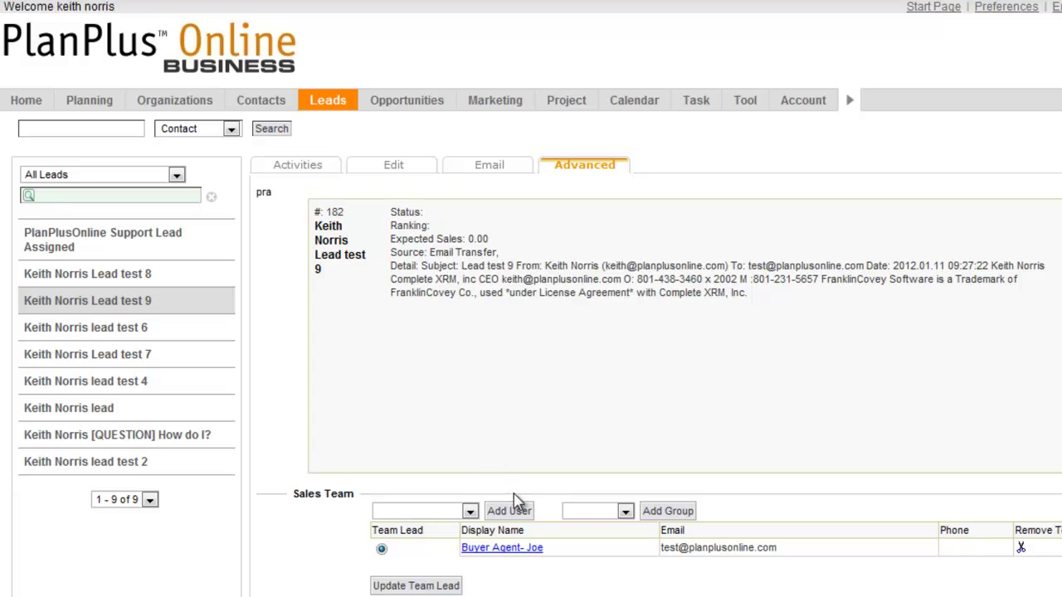
left_click(170, 328)
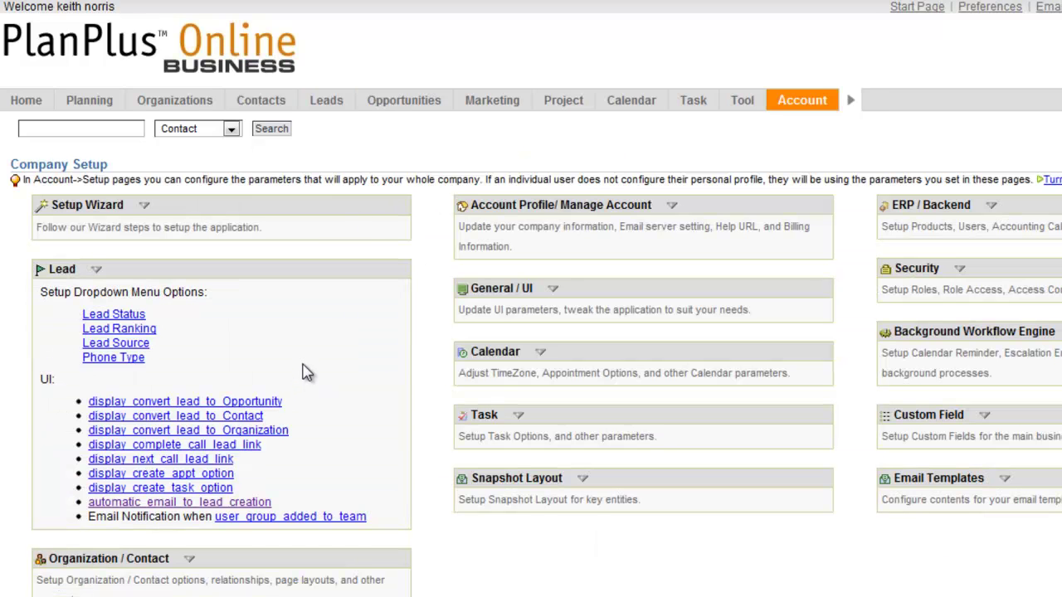
Step: Examine the latest log in the automatic email-to-lead creation settings for mailbox checks and created leads
left_click(242, 501)
scroll(383, 470, "down", 7)
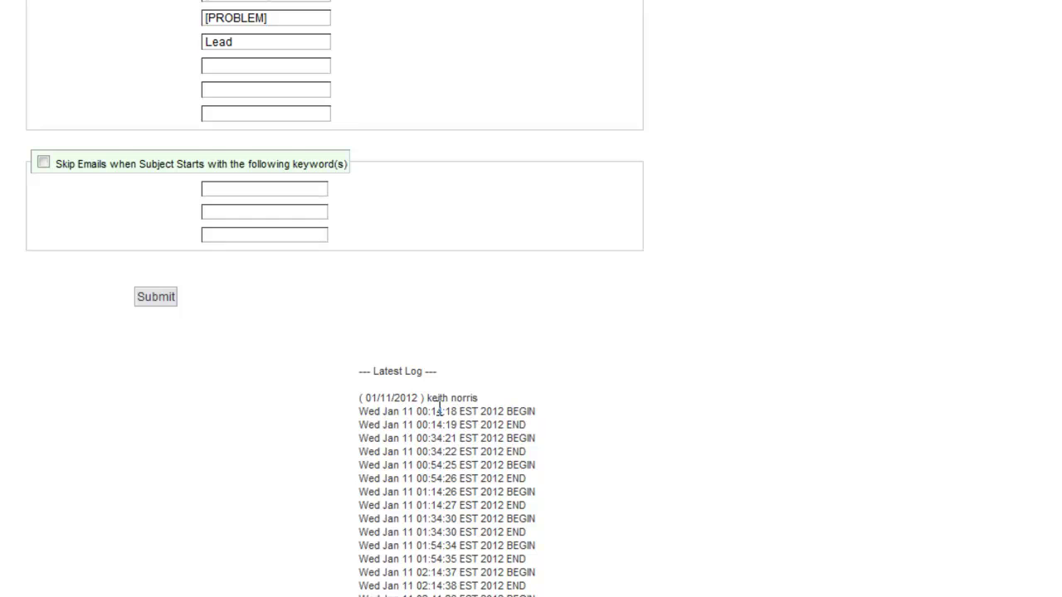
scroll(446, 413, "down", 10)
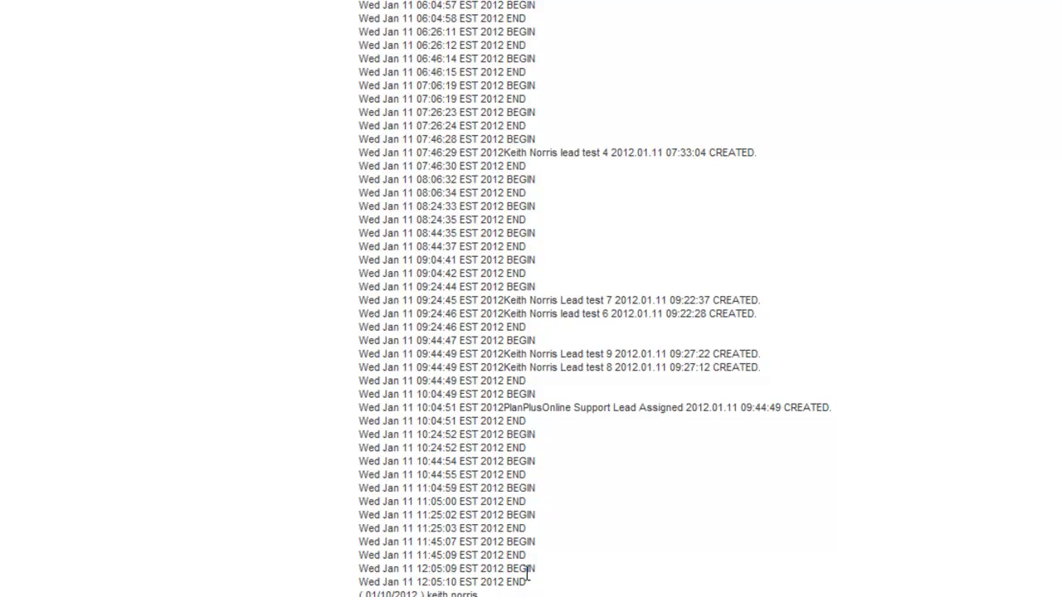
scroll(527, 574, "up", 15)
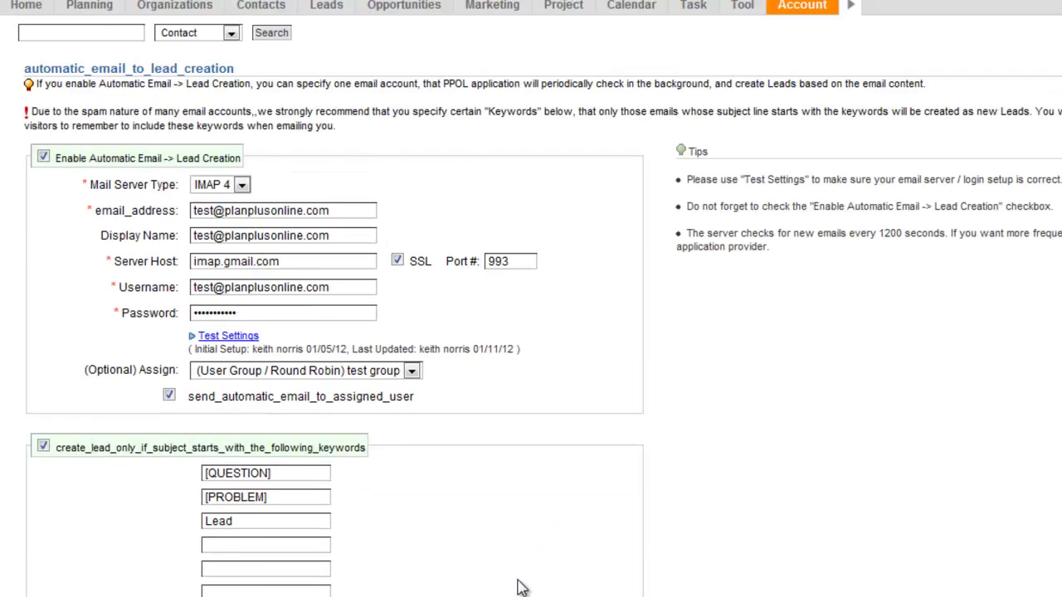